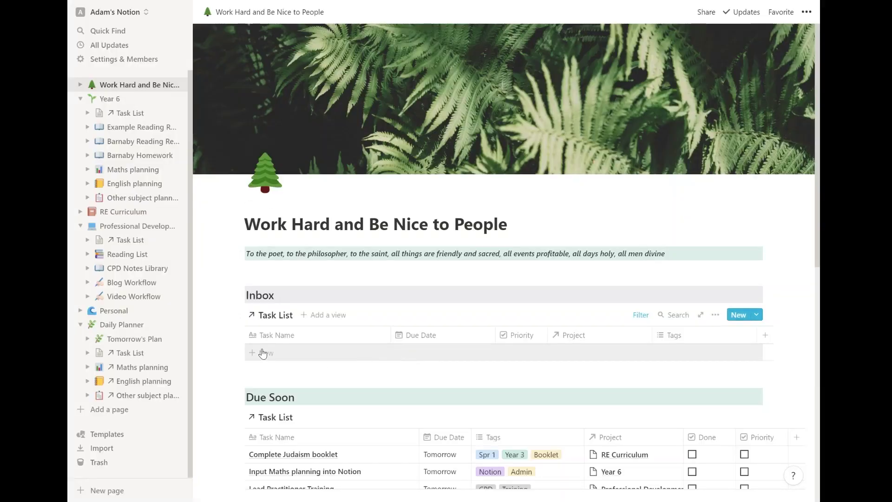
- Add a 'Star of the Week certificate' task to the Inbox with a due date of Dec 11
left_click(263, 353)
type("Sta")
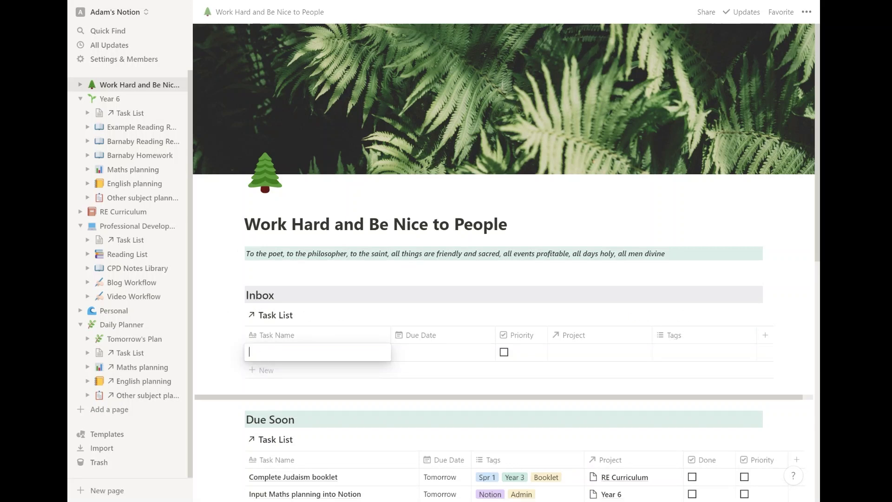
type("r of the We")
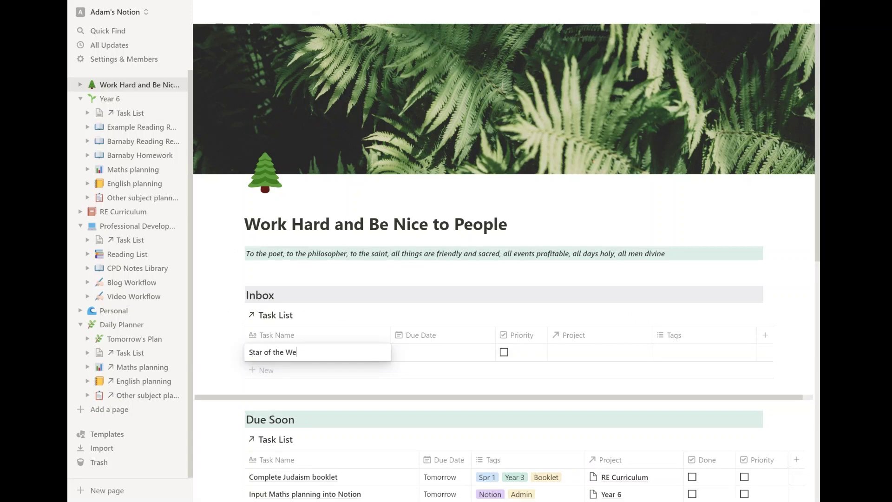
type("ek certificate")
key("Return")
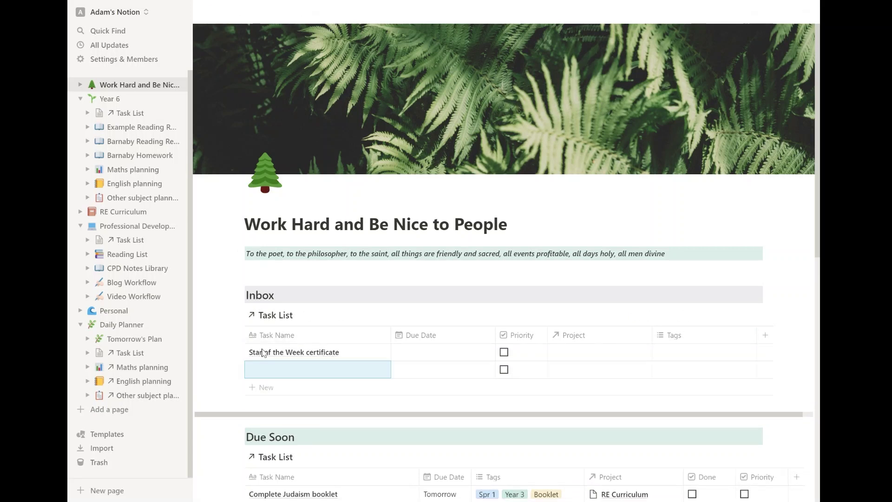
left_click(406, 354)
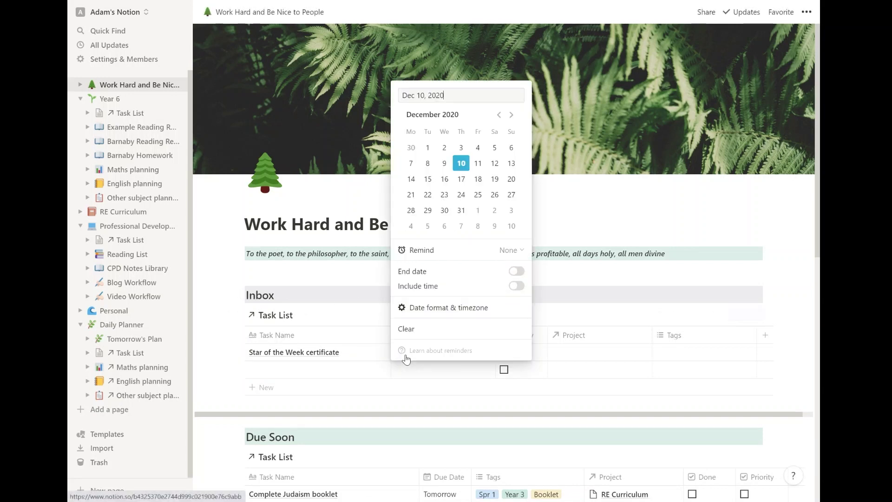
left_click(495, 164)
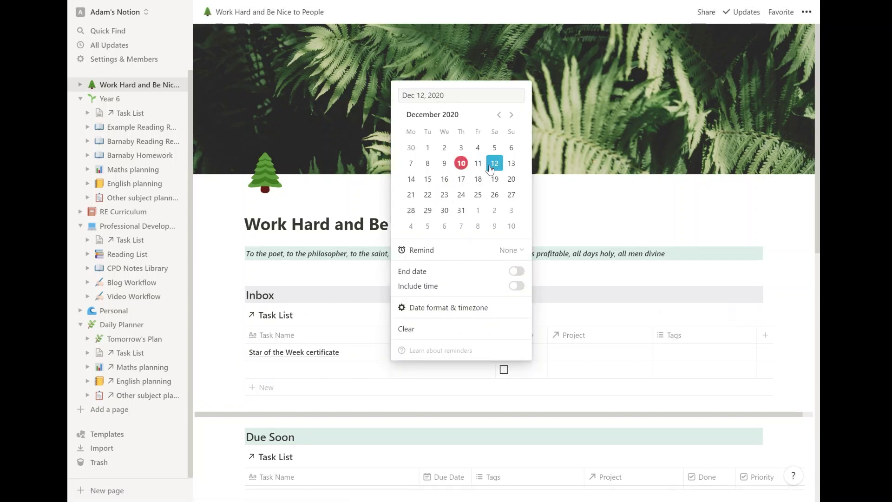
left_click(478, 163)
left_click(221, 314)
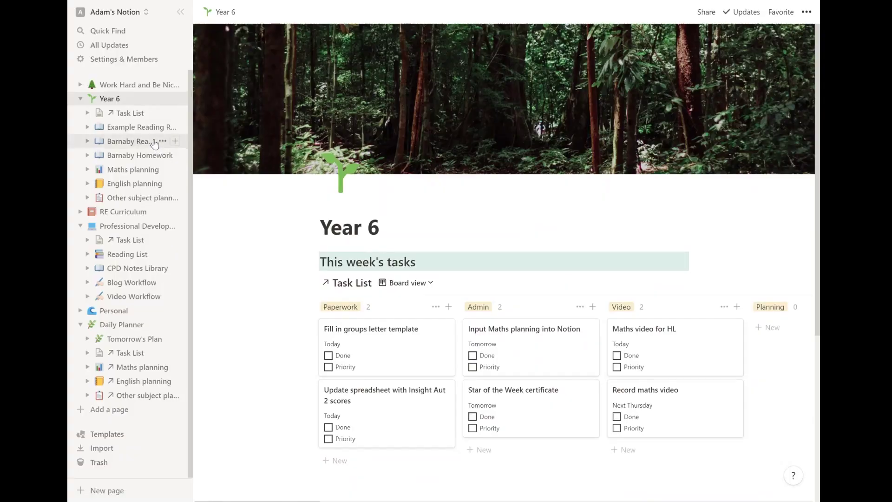
- Open Example Reading Records and mark three pupils' 14/12/20 reading as Y, N and A
left_click(134, 128)
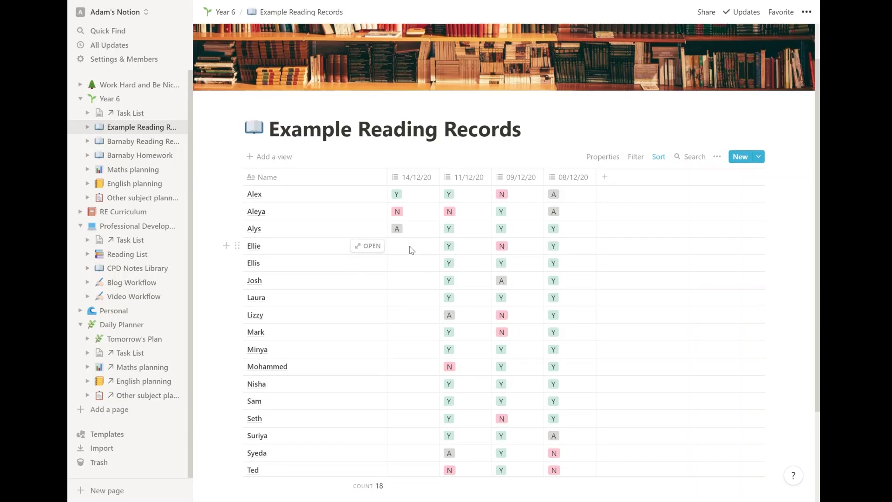
left_click(411, 250)
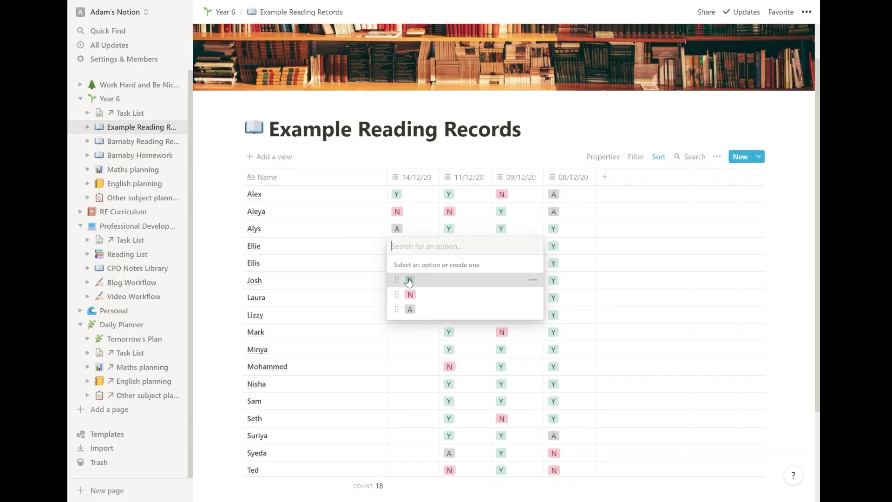
left_click(348, 259)
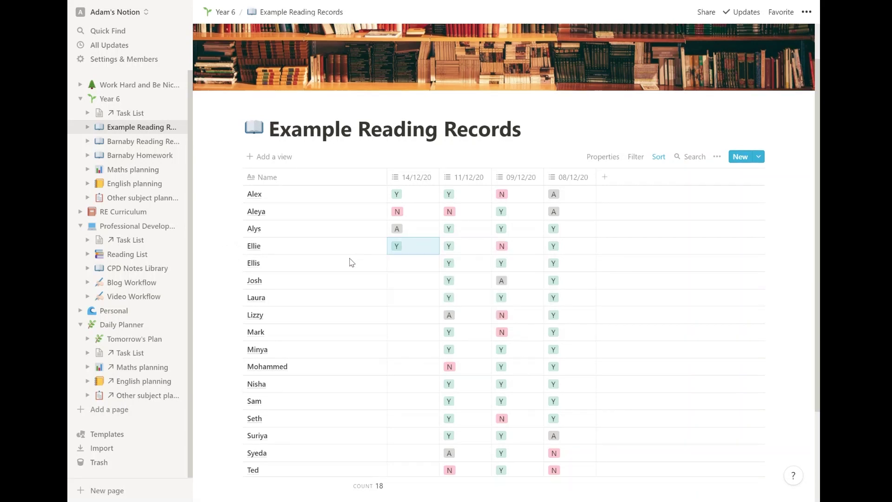
left_click(400, 267)
left_click(410, 312)
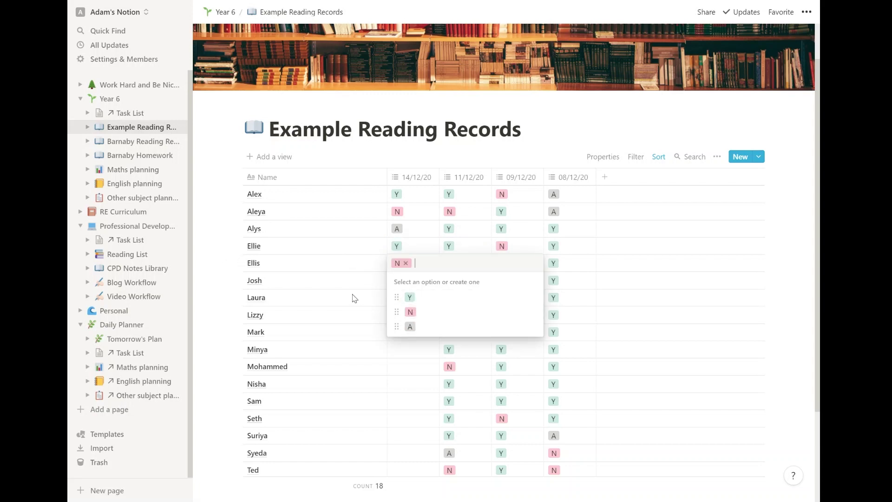
key("Escape")
left_click(393, 289)
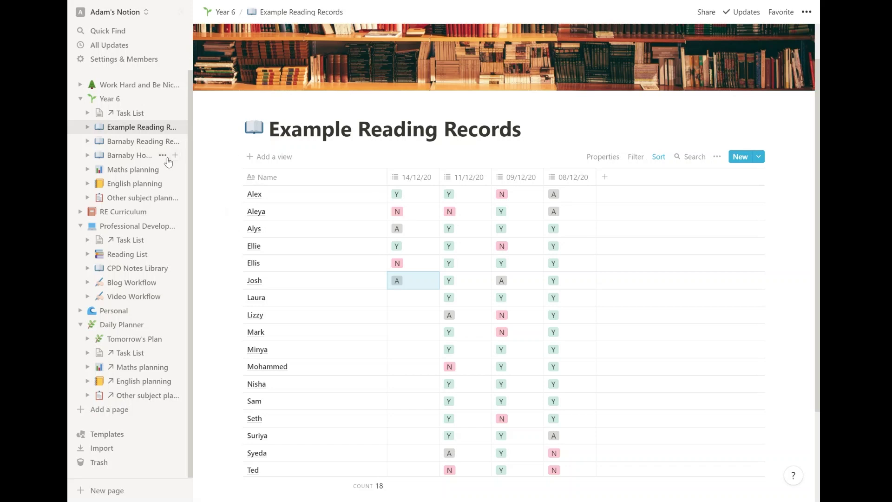
- Open Year 6's Maths planning page from the sidebar
left_click(117, 173)
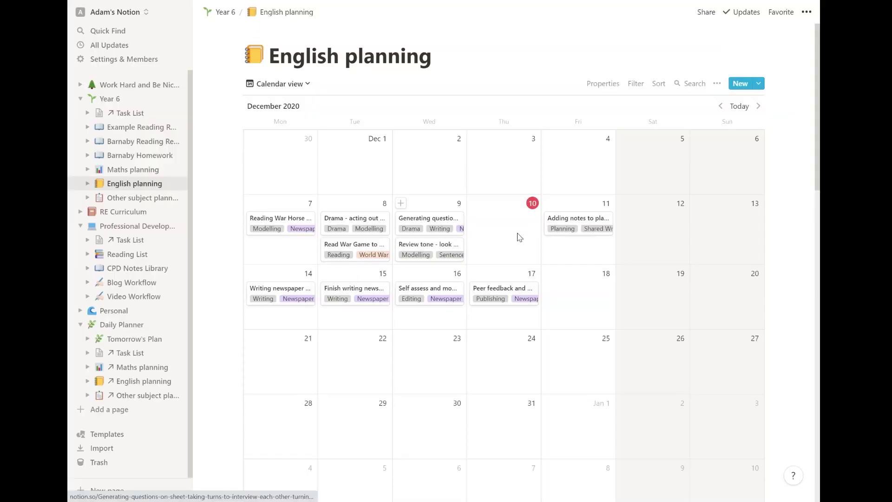
- Preview the adding-notes-to-plan English lesson, then move it from Dec 11 to Dec 14
left_click(588, 226)
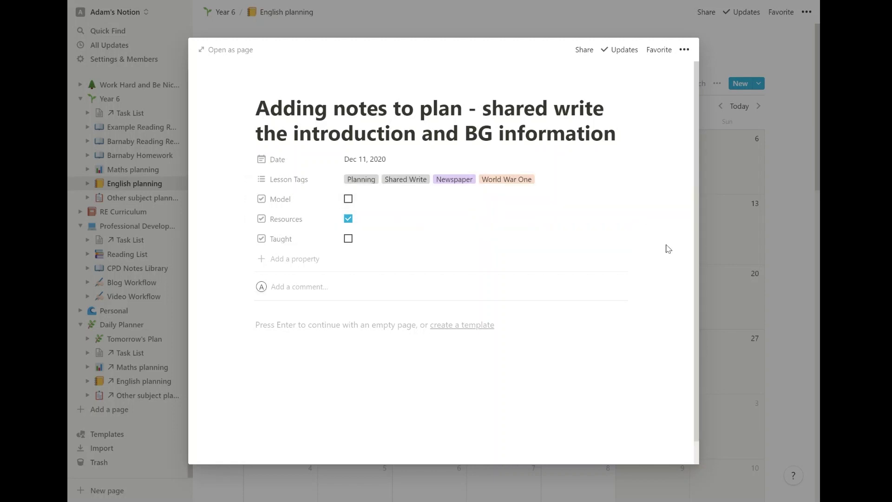
left_click(751, 281)
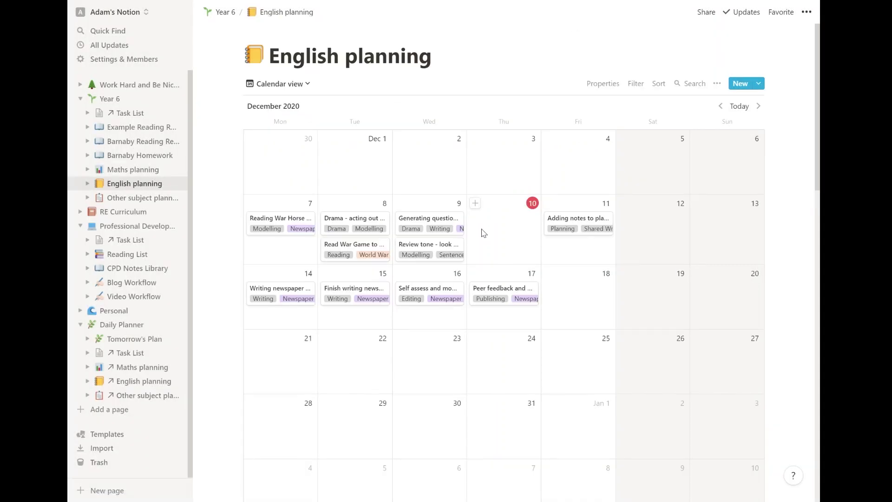
left_click_drag(567, 226, 276, 308)
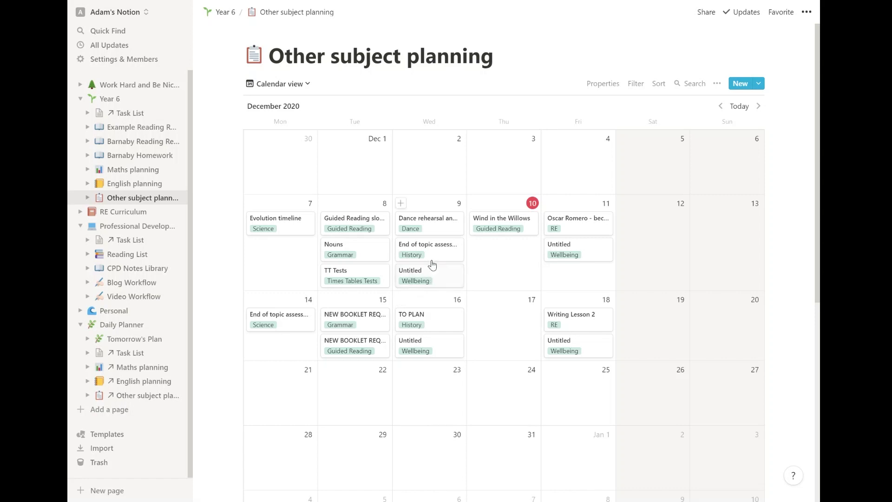
left_click_drag(433, 251, 567, 277)
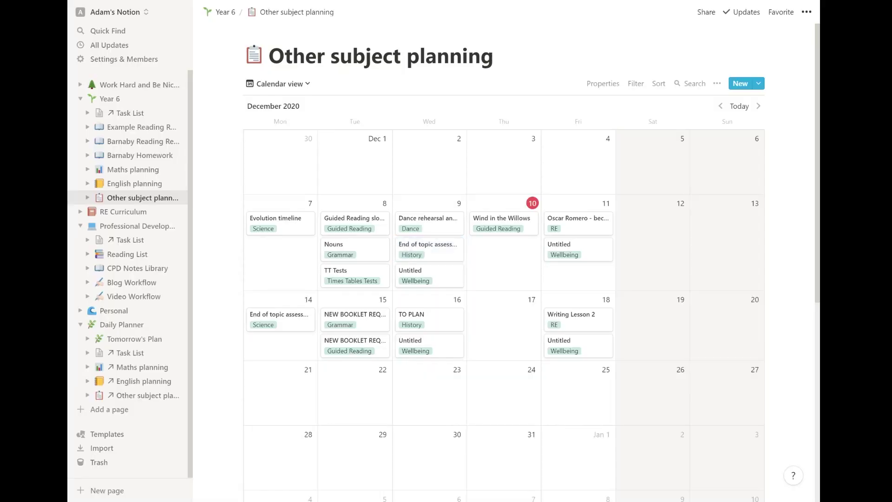
left_click(284, 85)
- Switch the planning page from Calendar view to the Default table view
left_click(282, 129)
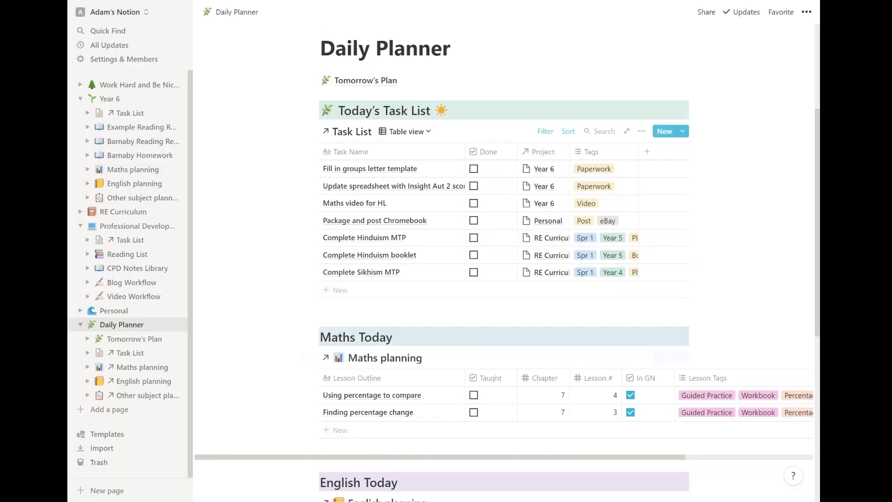
- Scroll down and across the Daily Planner to reach Other Subjects Today
scroll(504, 264, "down", 5)
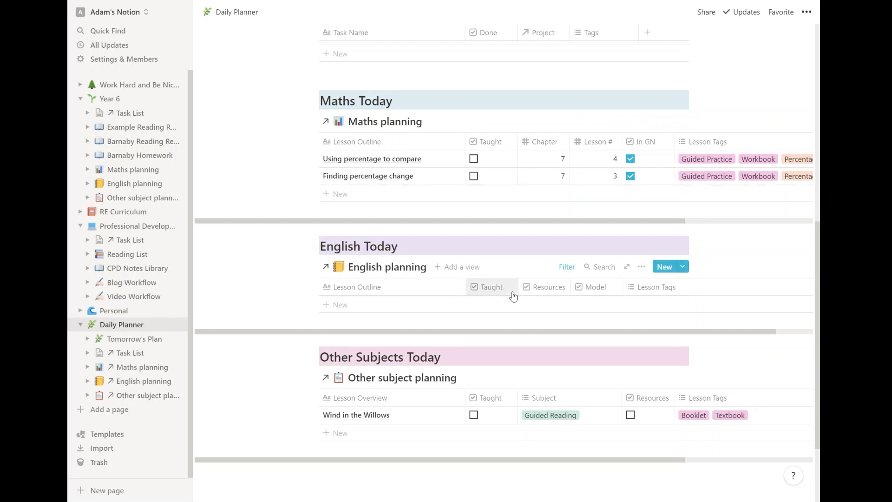
scroll(513, 296, "right", 1)
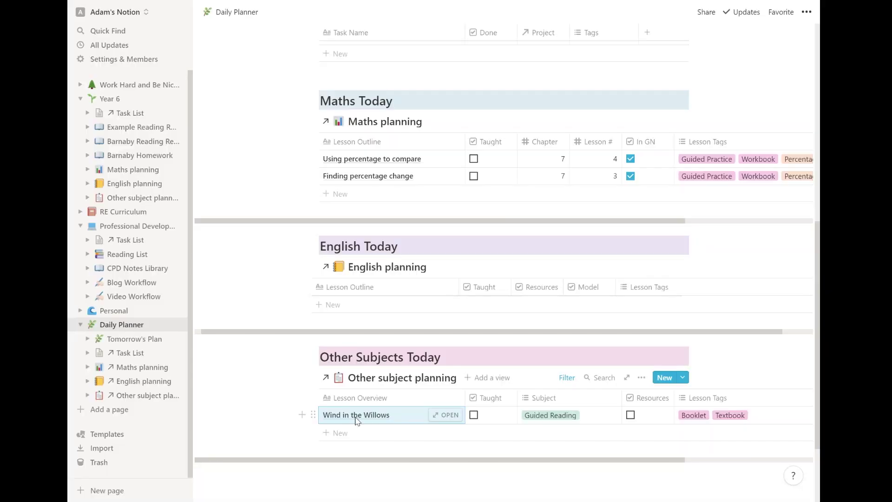
- Open the Wind in the Willows lesson and write the note 'Read p65-100'
left_click(442, 415)
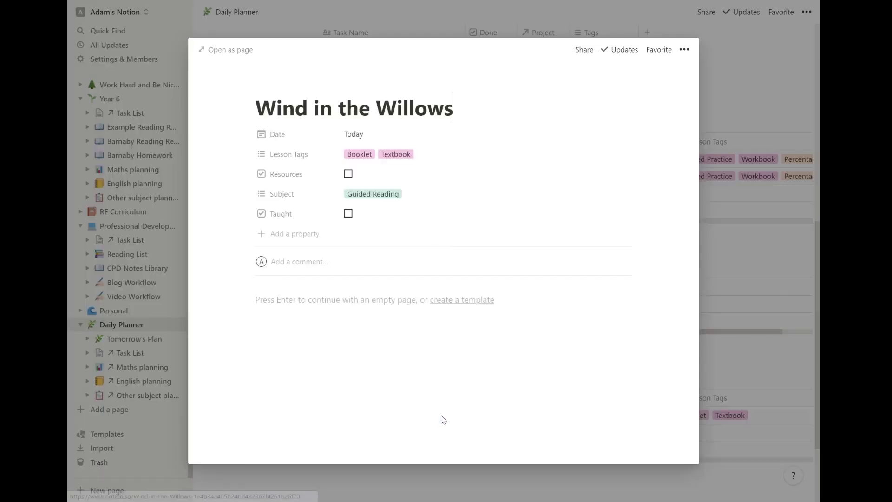
left_click(329, 304)
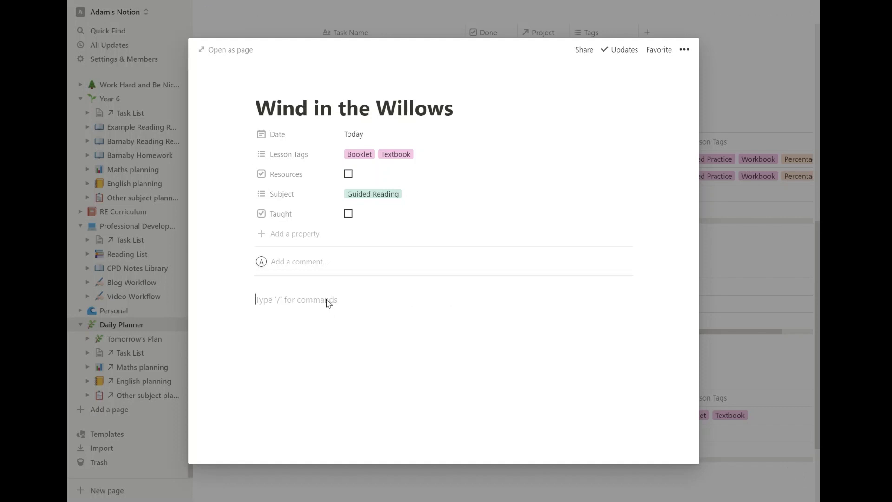
type("Reaid")
type("n p")
key("BackSpace")
key("BackSpace")
key("BackSpace")
key("BackSpace")
key("BackSpace")
type("d p65-100")
key("Return")
key("Return")
- Clear the lesson notes, close its preview, and go to Tomorrow's Plan
type("Q")
key("Return")
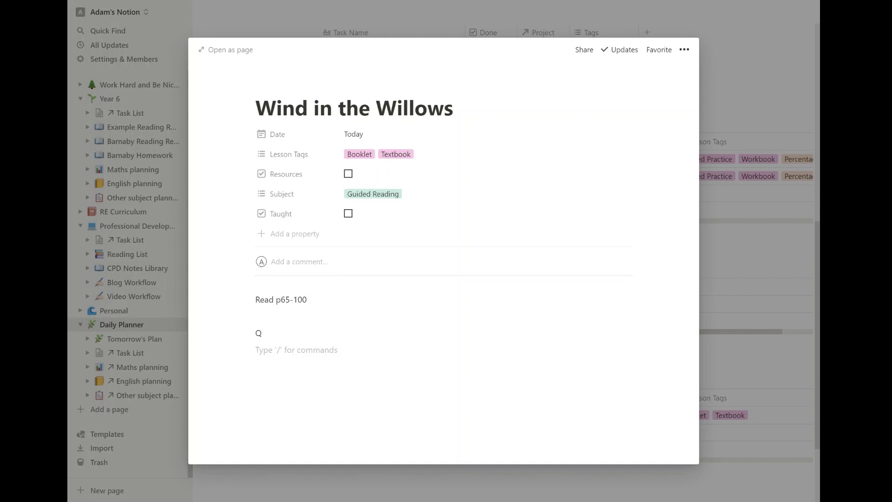
key("BackSpace")
key("BackSpace")
key("BackSpace")
key("BackSpace")
key("BackSpace")
key("BackSpace")
key("BackSpace")
key("BackSpace")
key("BackSpace")
key("BackSpace")
key("BackSpace")
key("BackSpace")
key("BackSpace")
key("BackSpace")
key("BackSpace")
key("BackSpace")
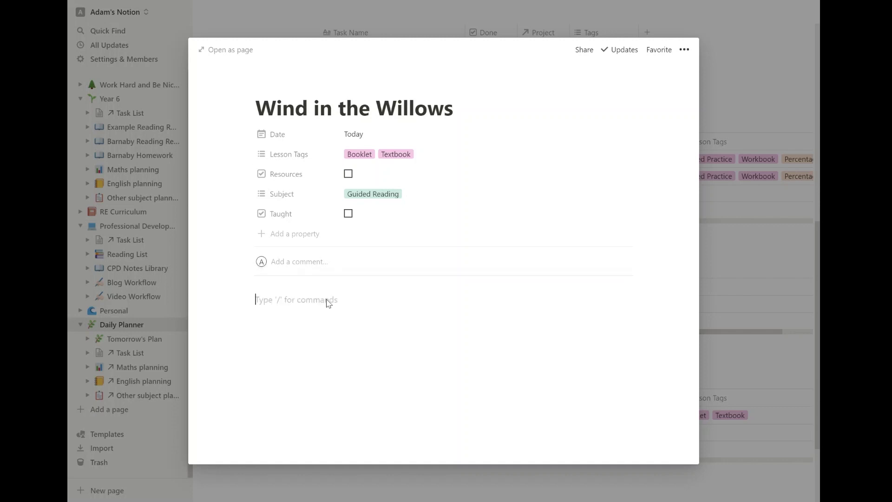
left_click(730, 199)
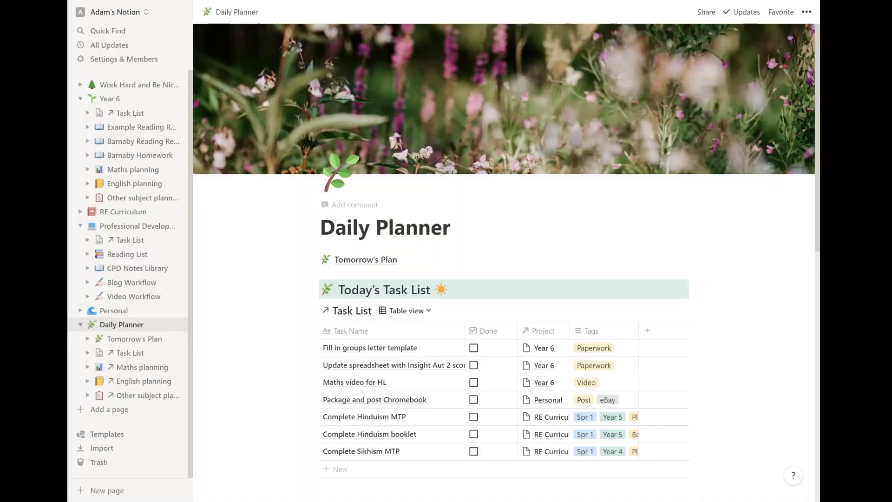
left_click(379, 262)
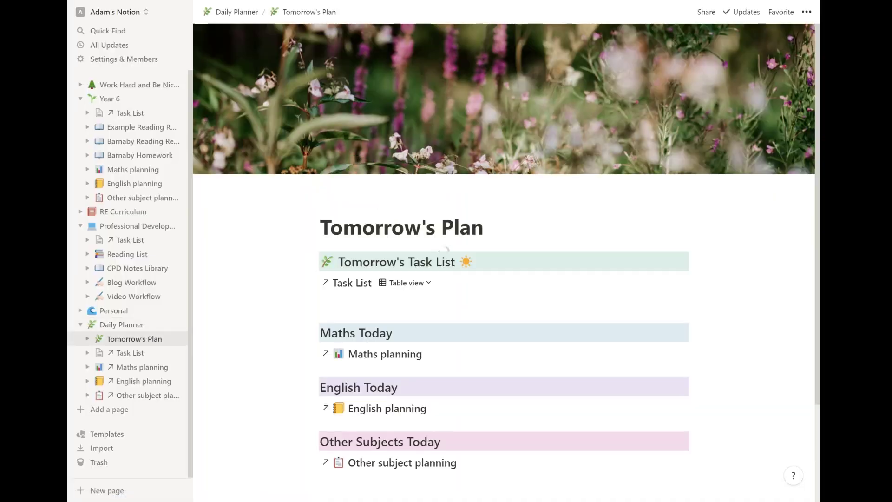
- Delete the duplicate Star of the Week certificate row from Tomorrow's Task List
scroll(346, 226, "down", 3)
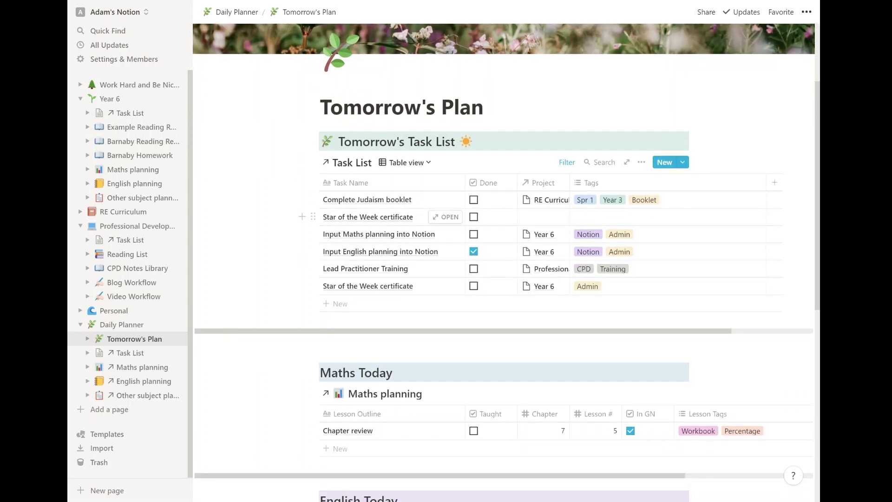
right_click(492, 221)
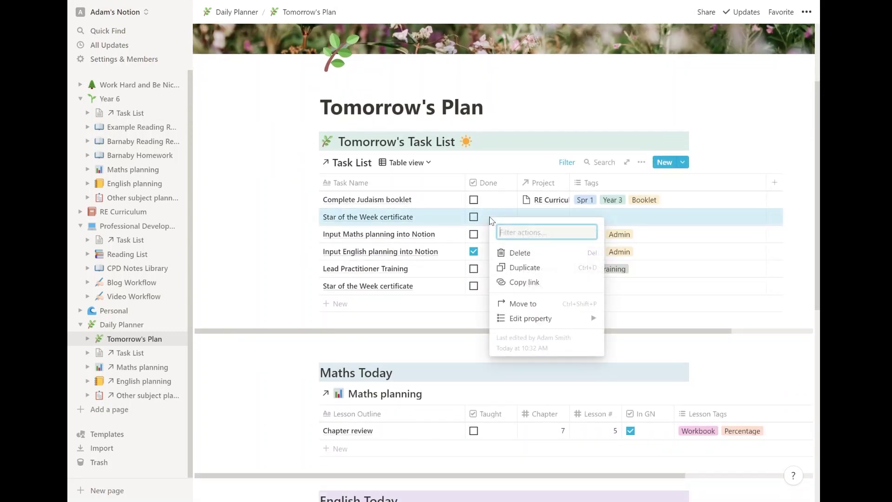
left_click(511, 253)
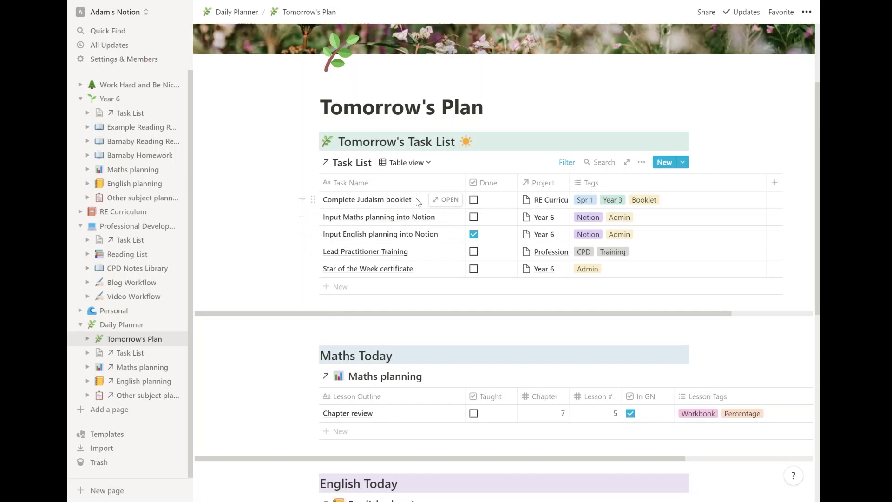
scroll(418, 277, "down", 3)
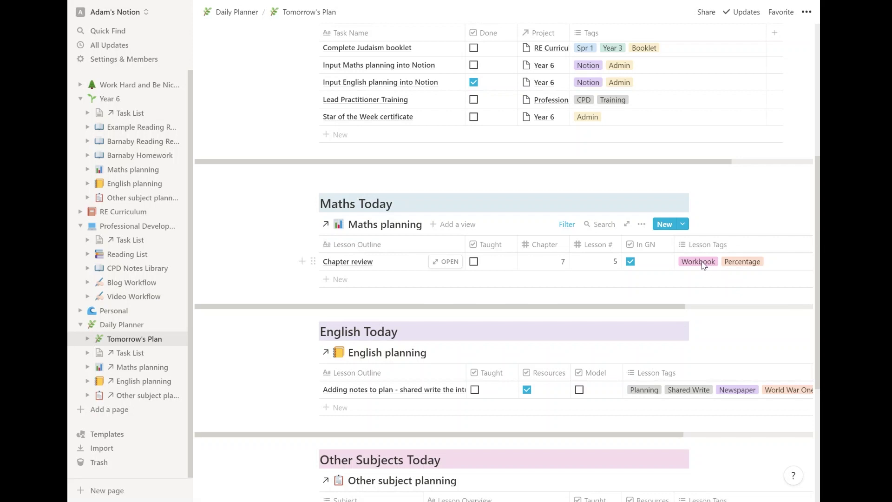
scroll(703, 264, "right", 1)
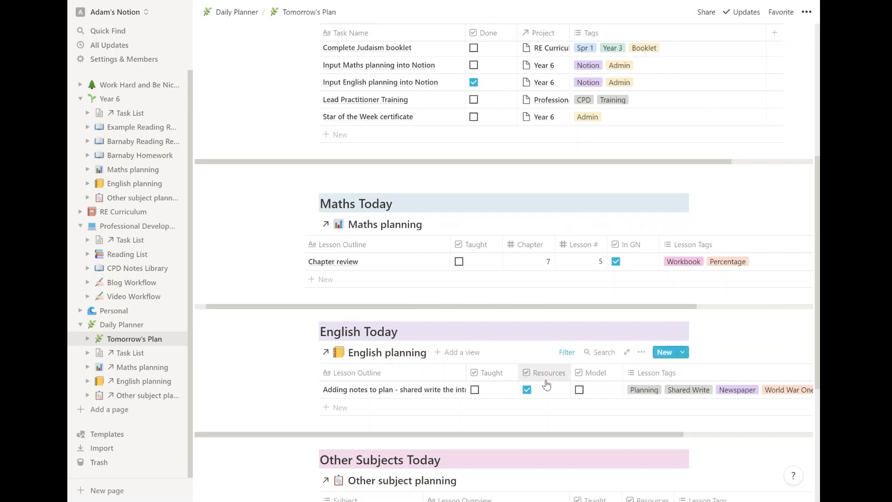
scroll(581, 393, "down", 5)
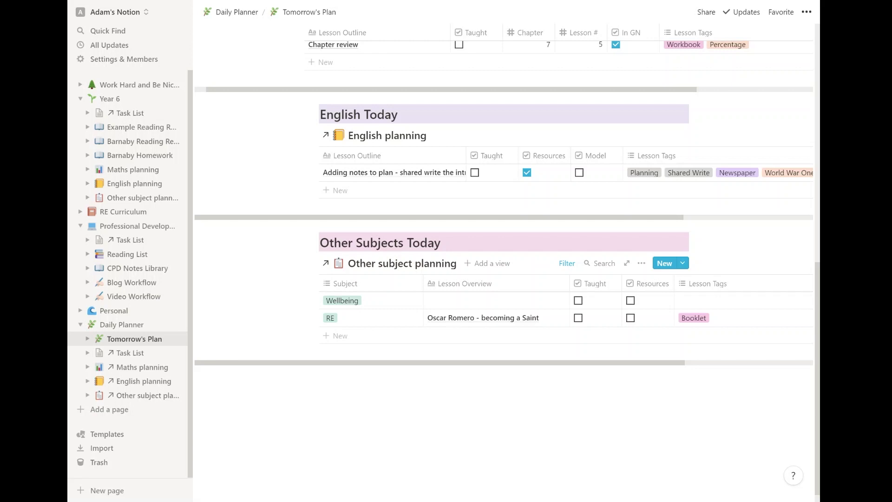
scroll(507, 259, "up", 10)
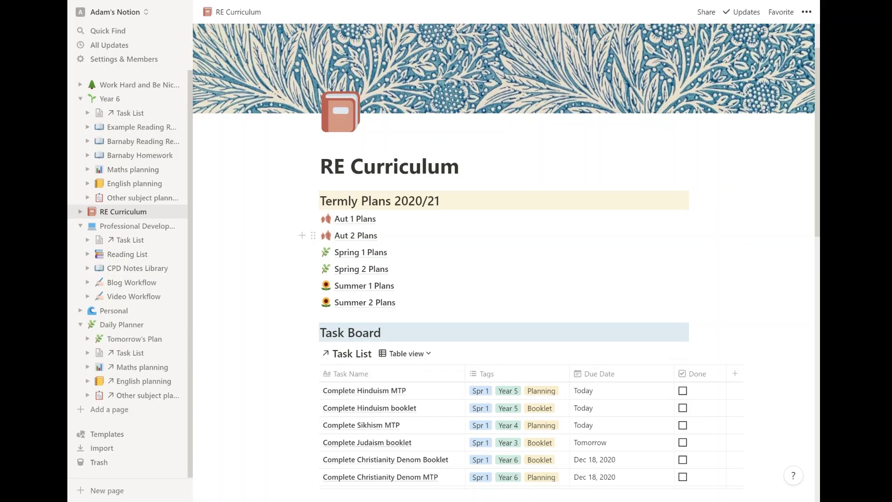
- Open Spring 1 Plans under Termly Plans 2020/21, then the Year 5 - Hinduism Practices plan
scroll(506, 261, "down", 10)
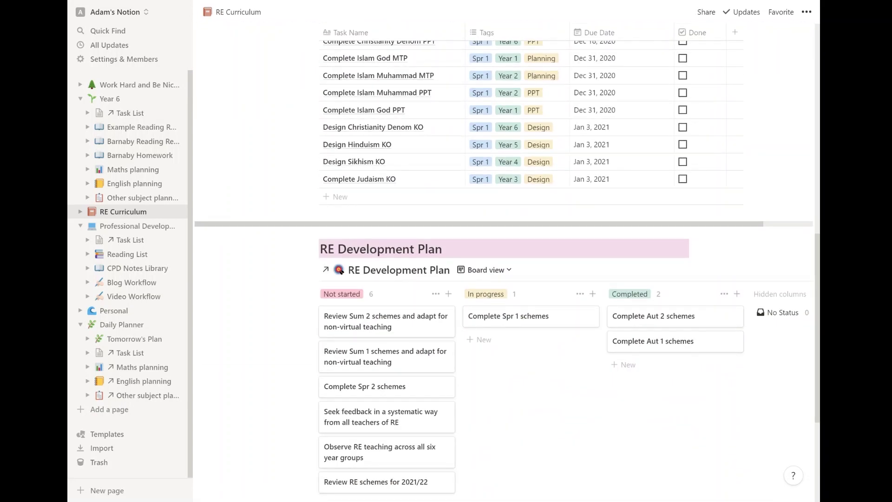
scroll(293, 238, "up", 10)
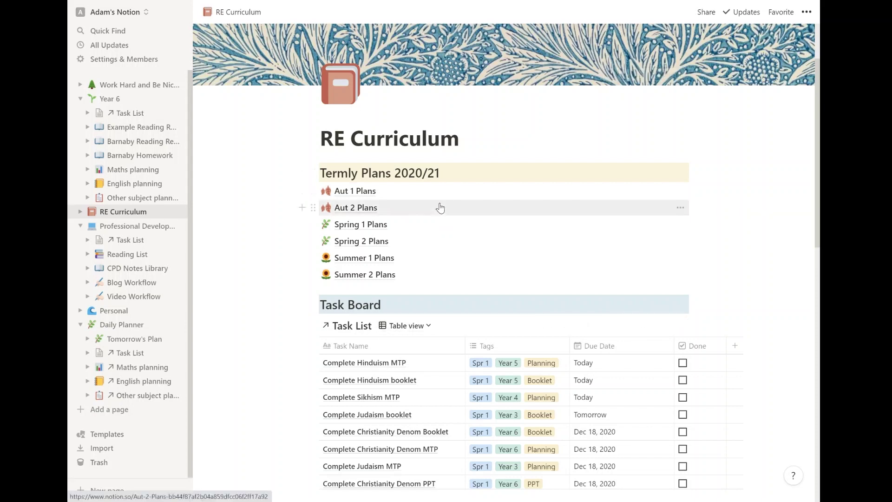
left_click(357, 225)
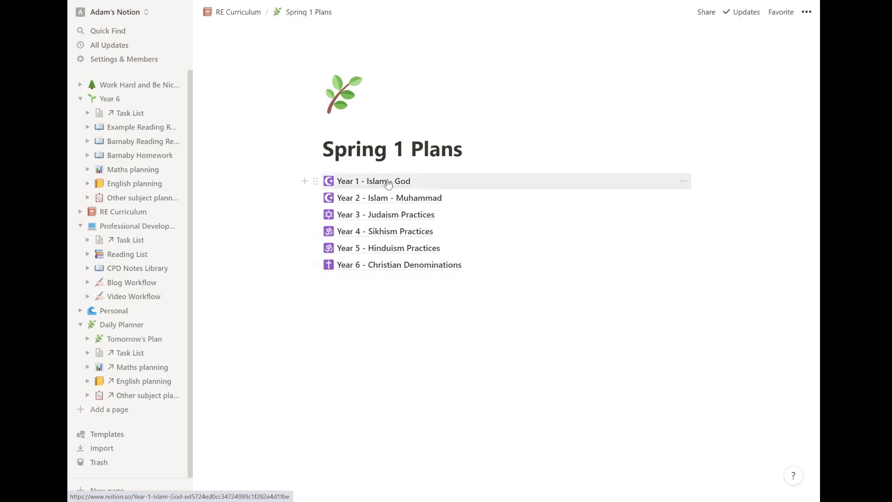
left_click(374, 251)
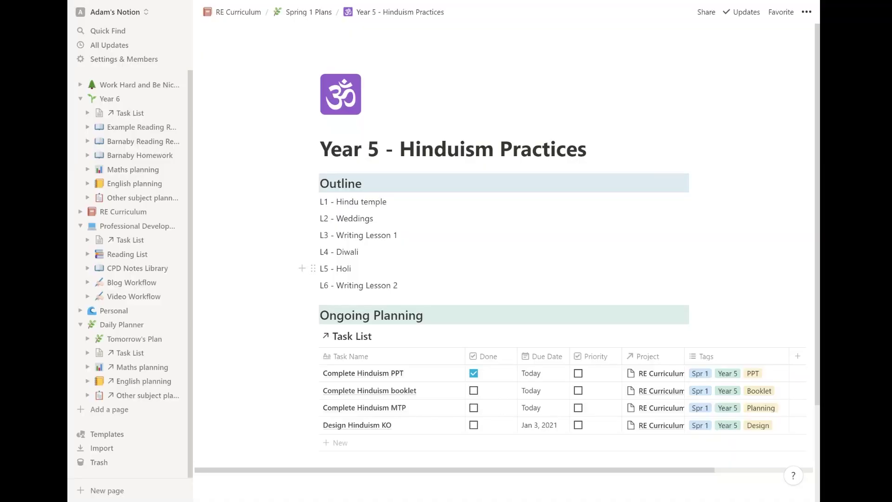
- Scroll through the Hinduism Practices lesson outline and its Task List
scroll(511, 270, "down", 2)
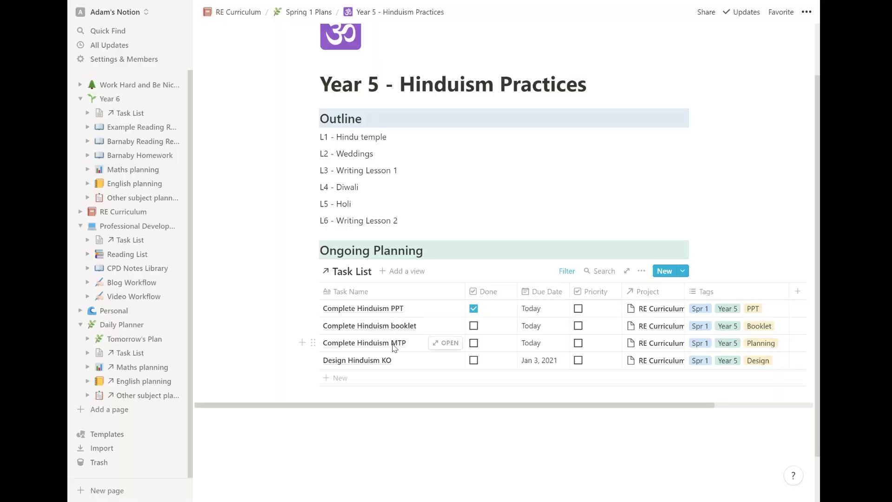
scroll(504, 251, "up", 2)
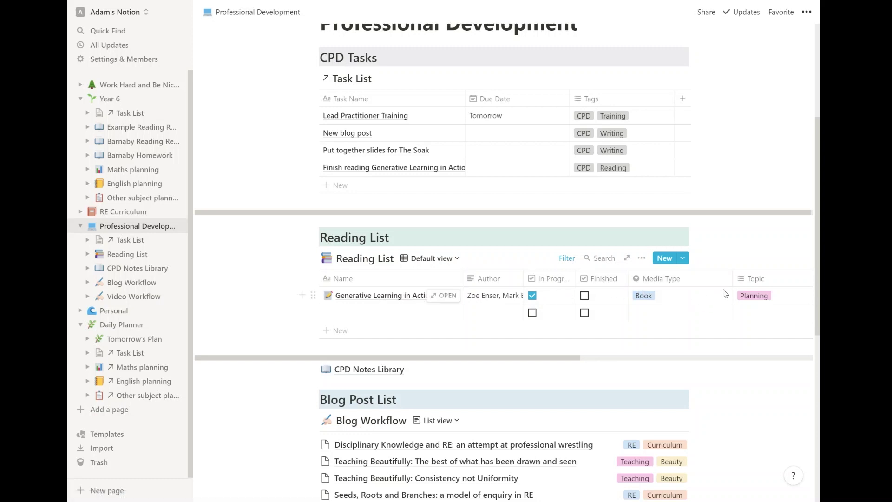
scroll(766, 301, "down", 5)
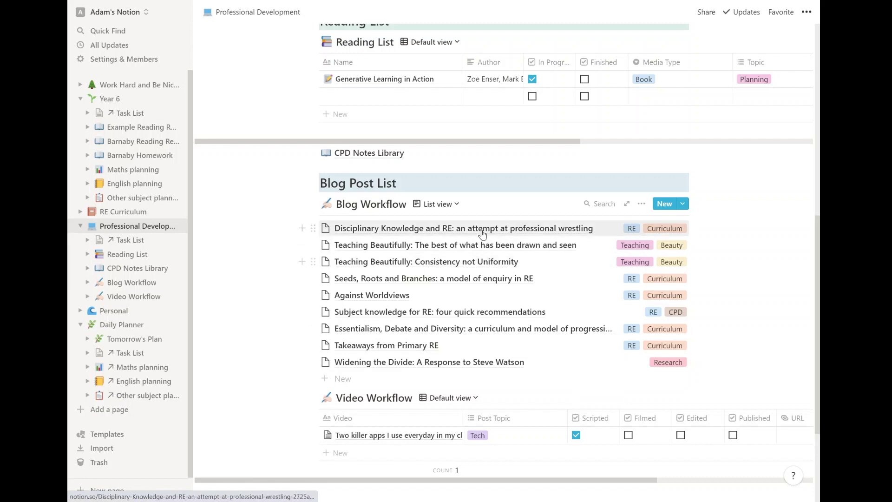
left_click(477, 228)
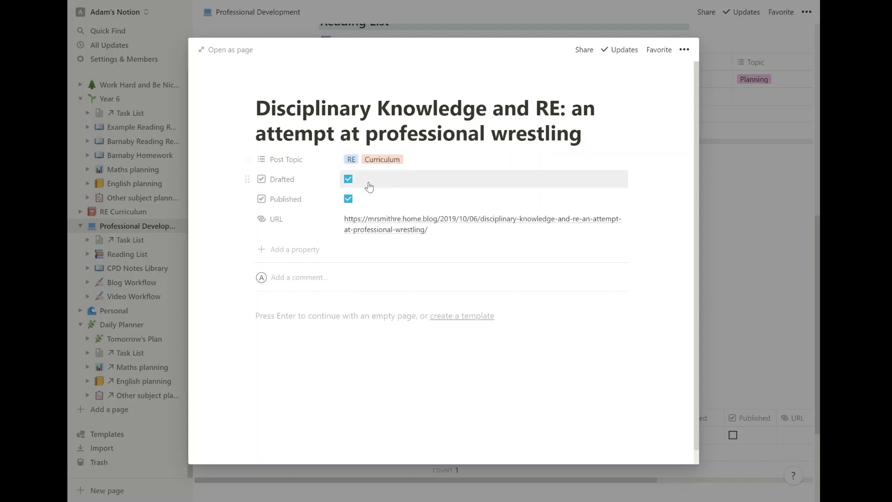
left_click(784, 305)
scroll(613, 374, "down", 3)
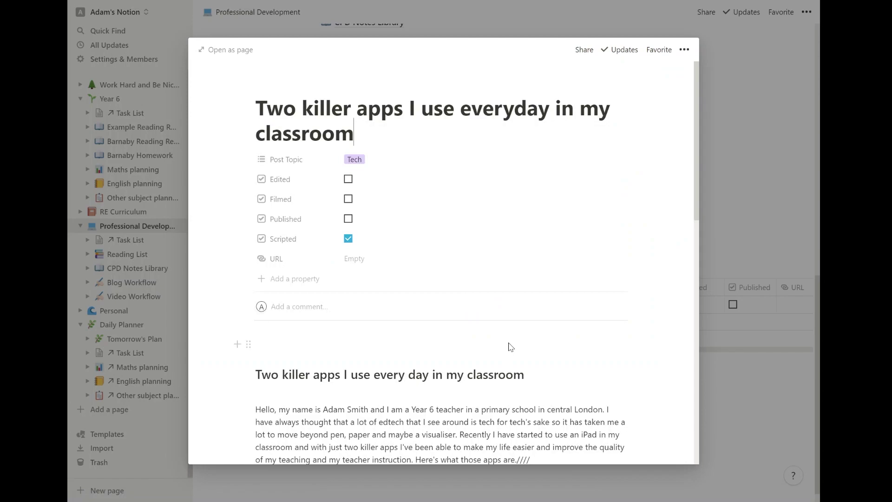
scroll(511, 347, "down", 5)
scroll(511, 347, "up", 5)
- Close the video entry preview and open the 'History Curriculum Planning at KS2 & 3' CPD note
left_click(741, 241)
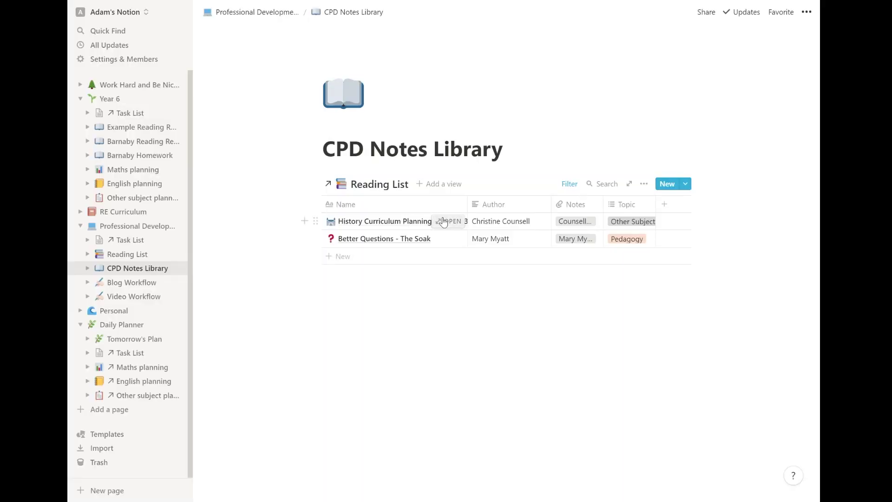
left_click(452, 221)
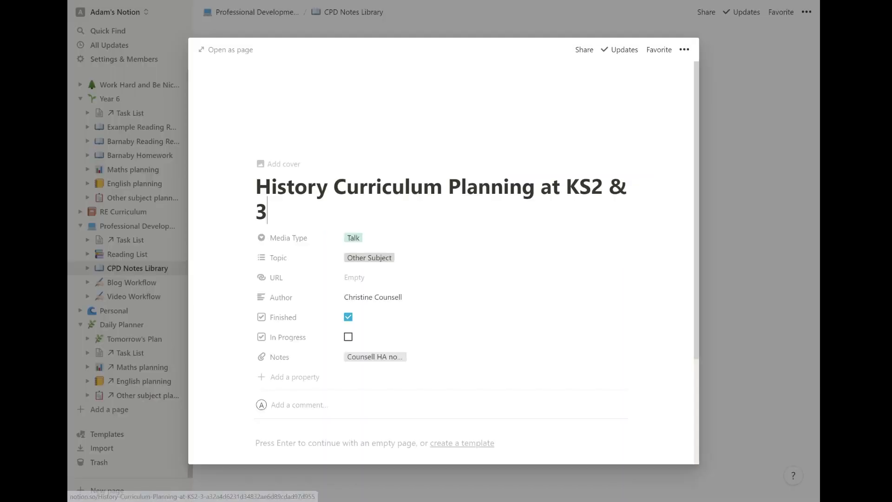